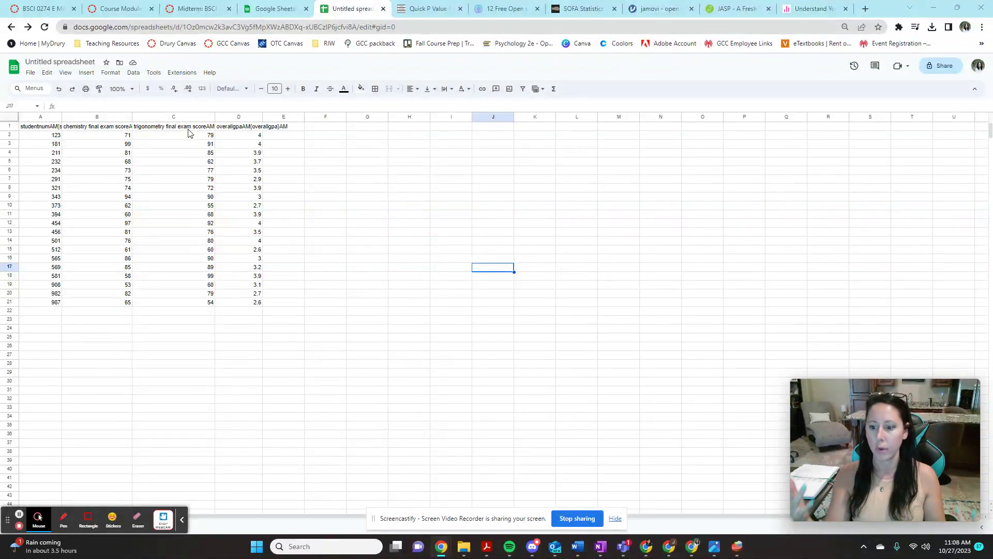
Step: Calculate the correlation of the trigonometry scores C2:C21 with the chemistry scores B2:B21 in cell C22 using the CORREL function
click(192, 312)
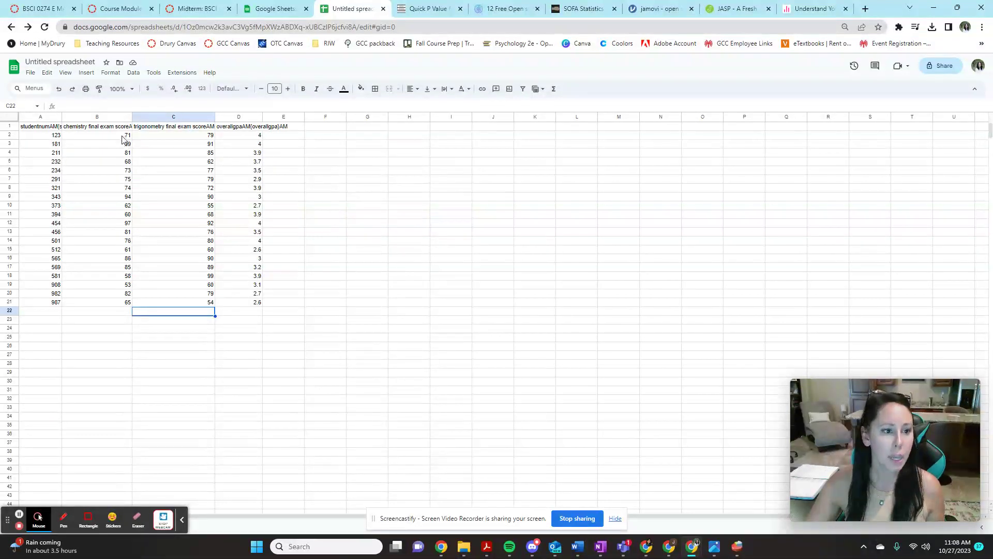
click(91, 75)
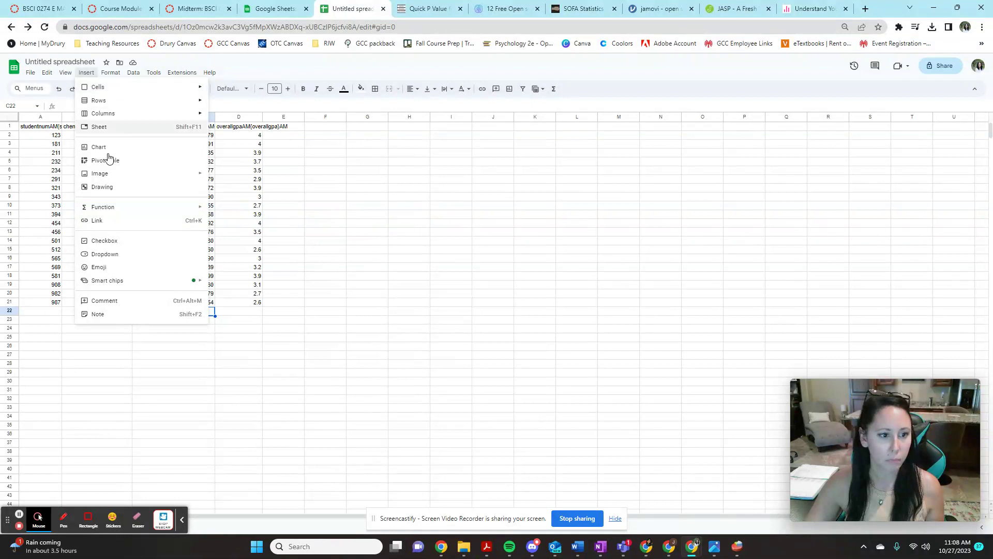
mouse_move(133, 212)
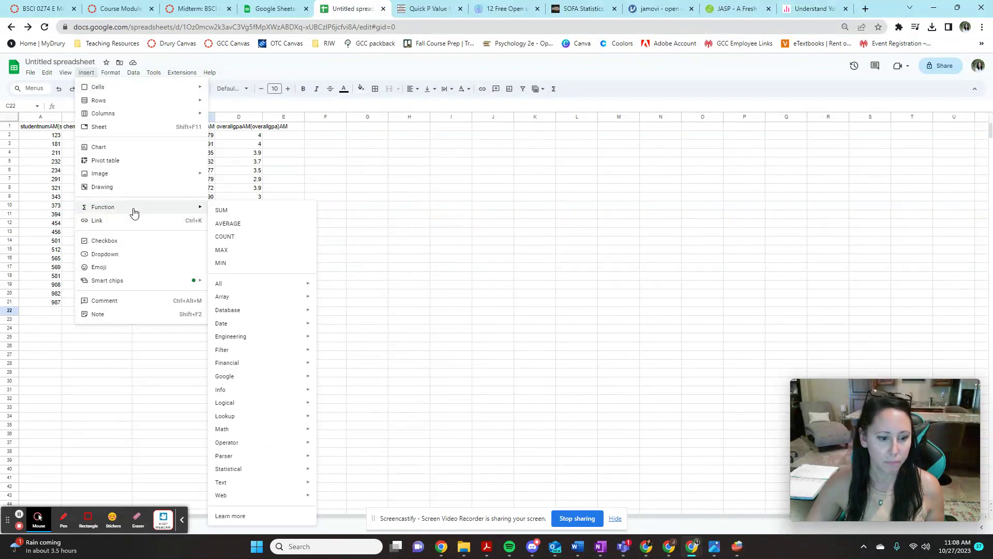
mouse_move(286, 479)
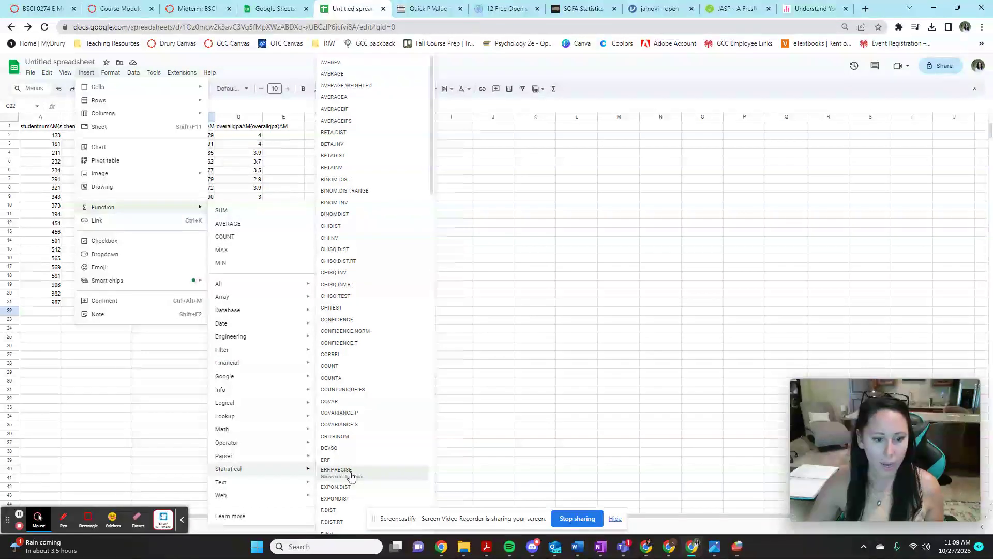
click(340, 356)
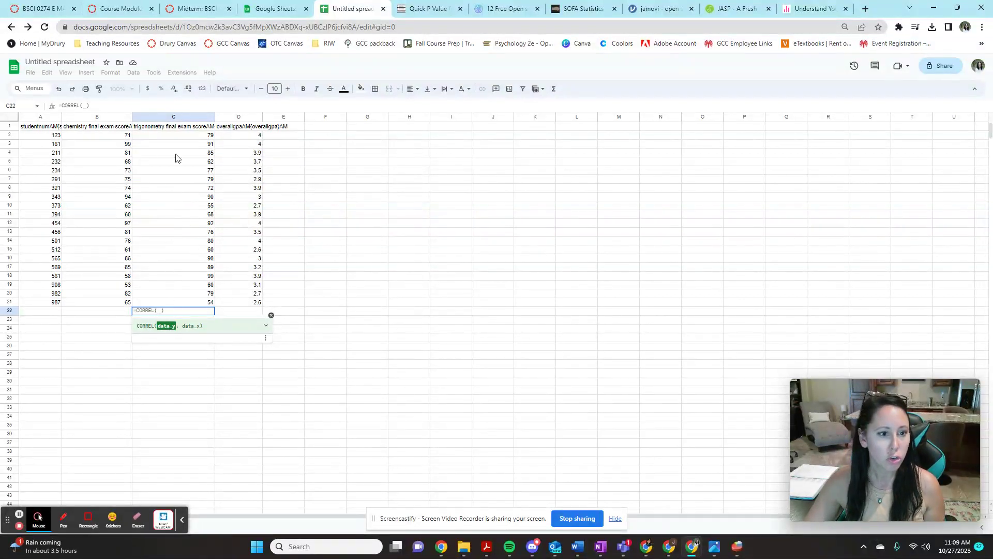
drag(181, 137, 181, 309)
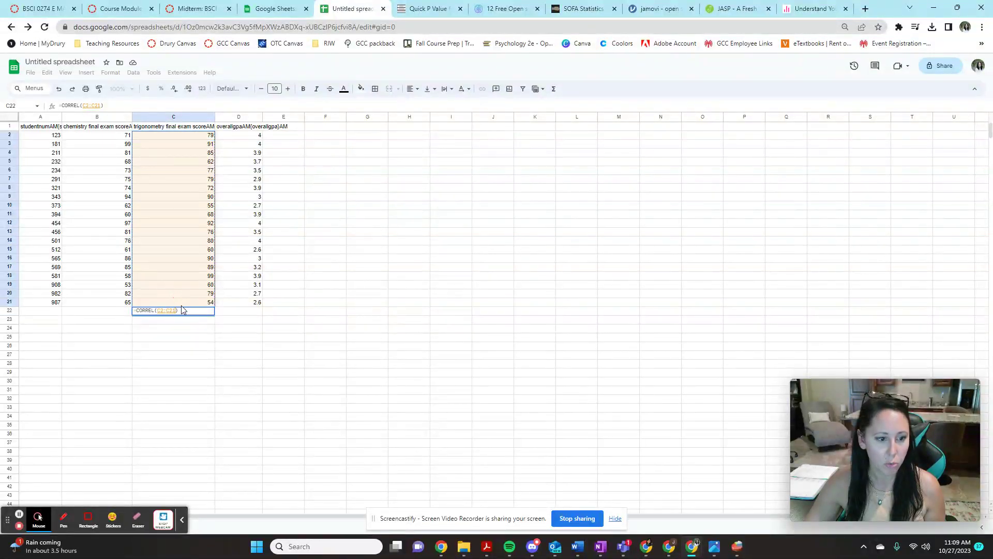
text(,)
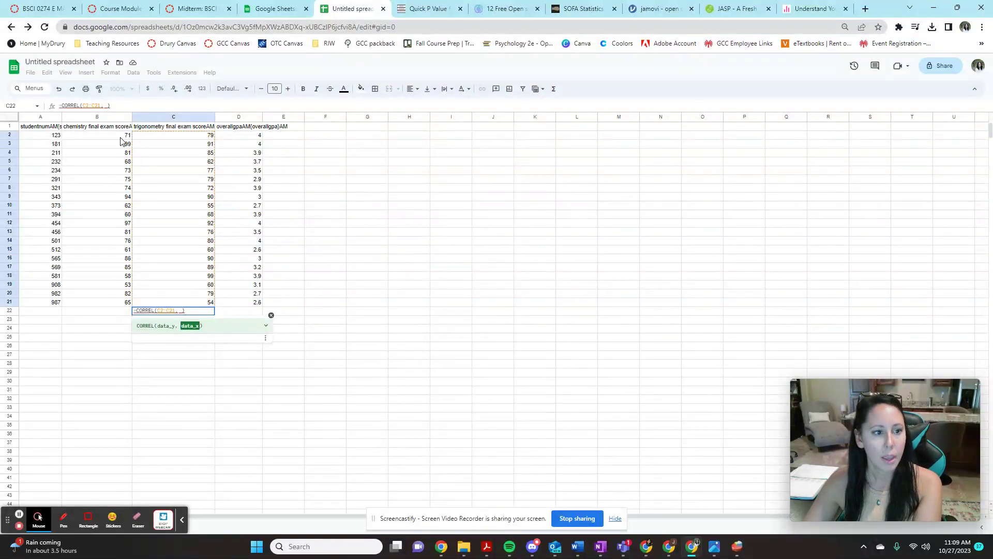
drag(121, 136, 109, 311)
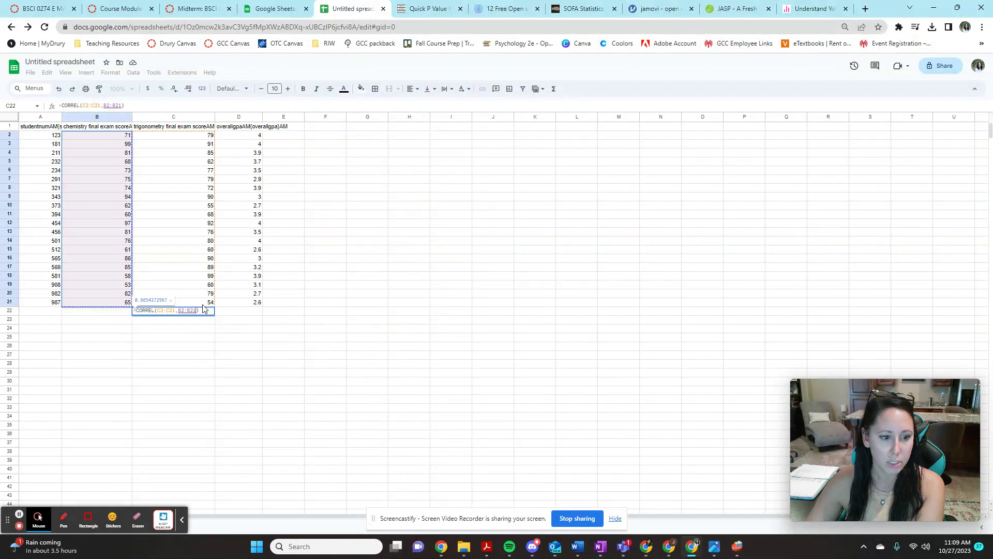
click(204, 309)
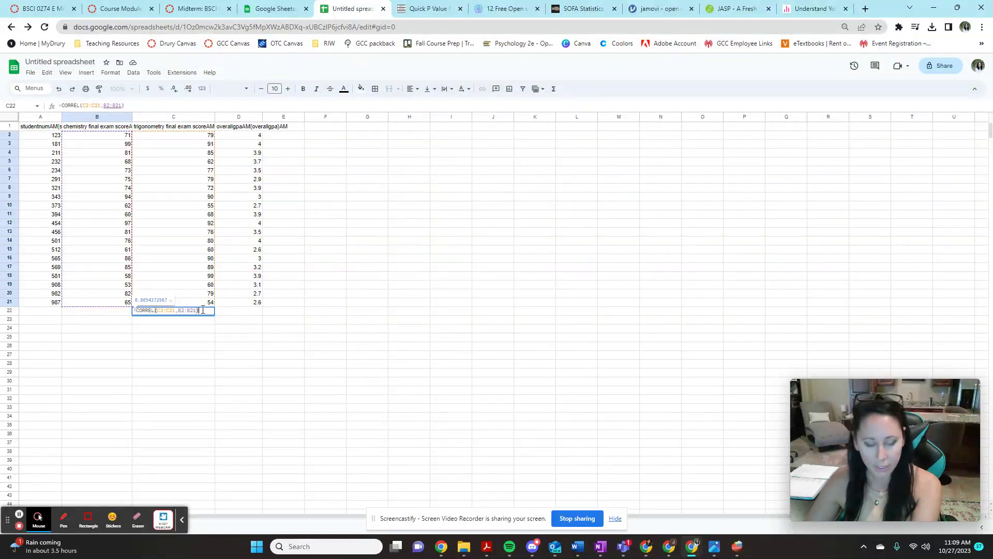
key(Return)
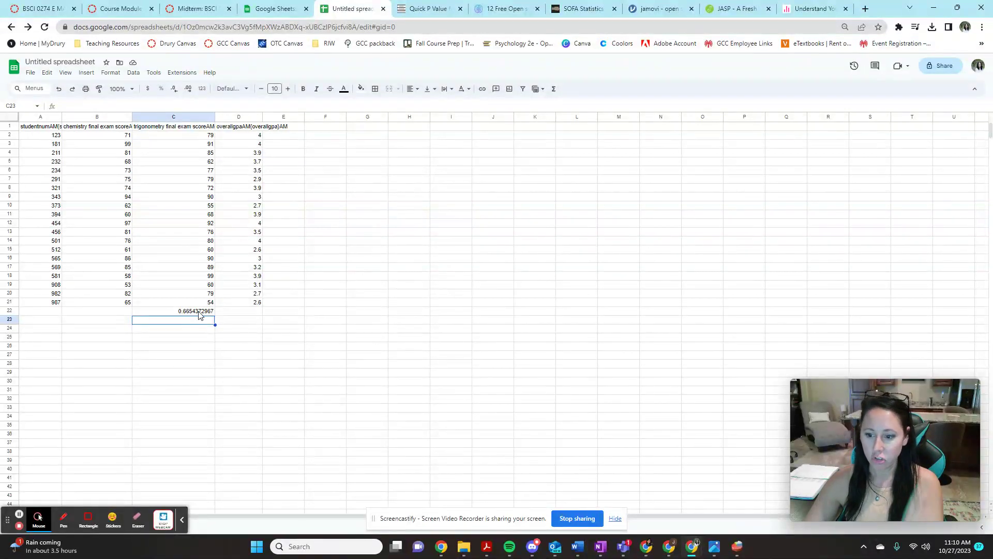
Step: Copy the correlation coefficient from C22 into the R Score of the P Value from Pearson (R) Calculator page as 0.6654
click(197, 313)
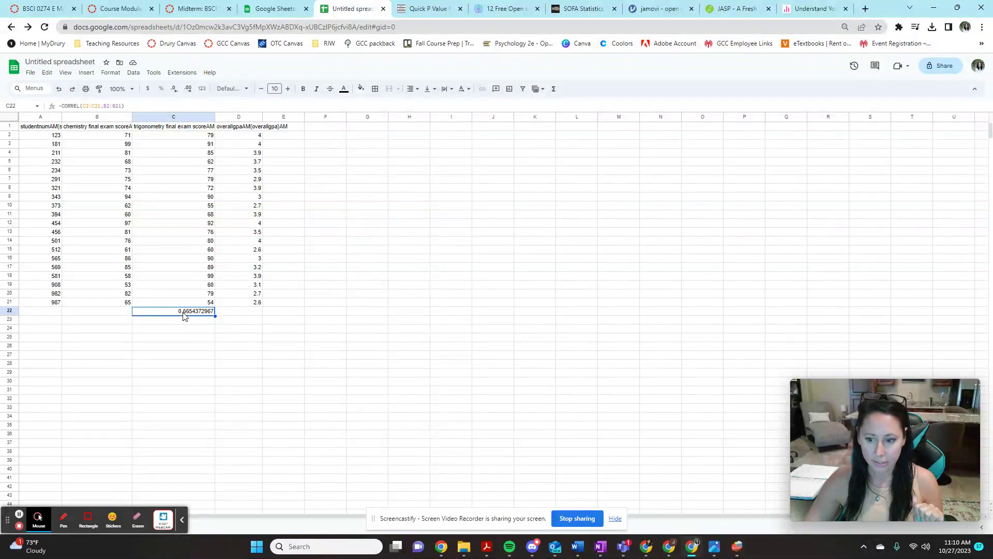
key(ctrl+c)
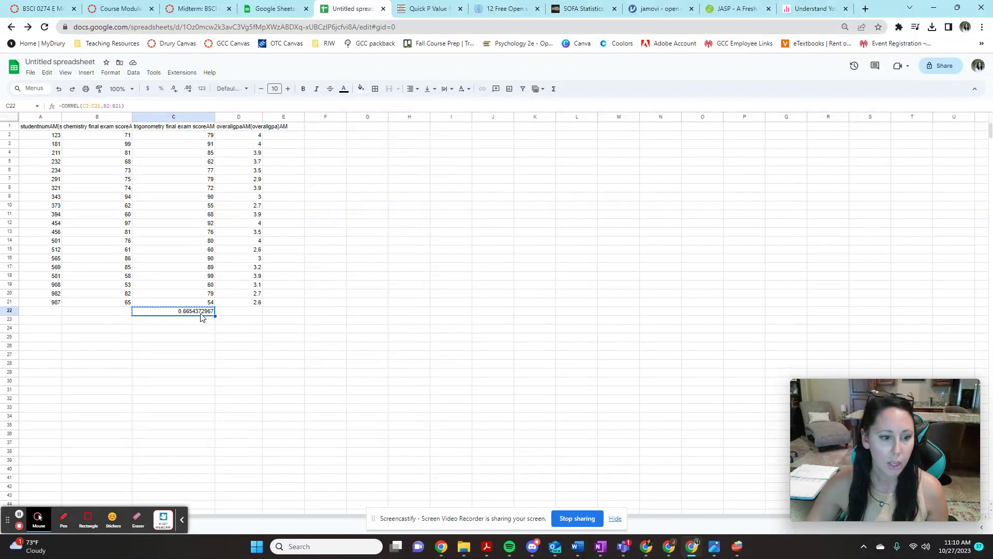
right_click(200, 316)
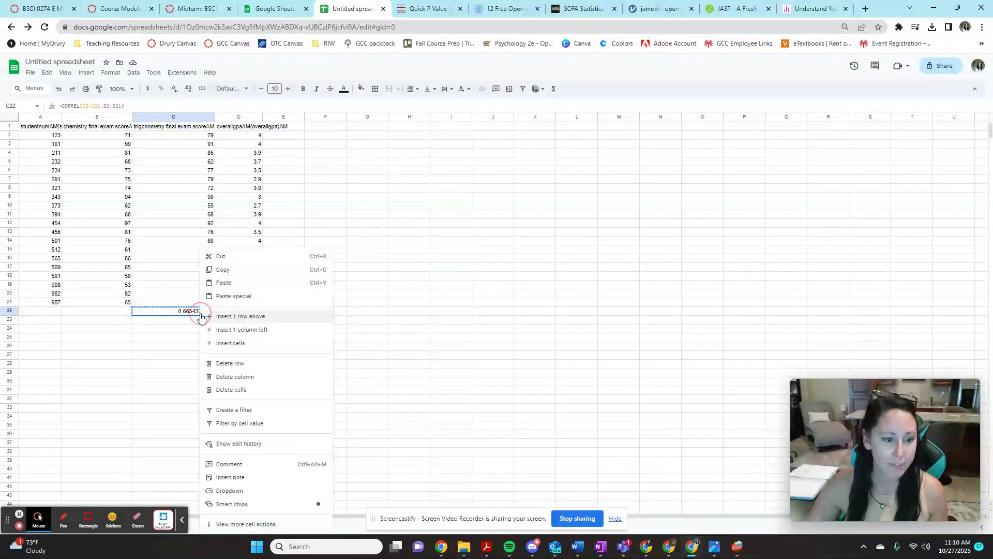
click(237, 272)
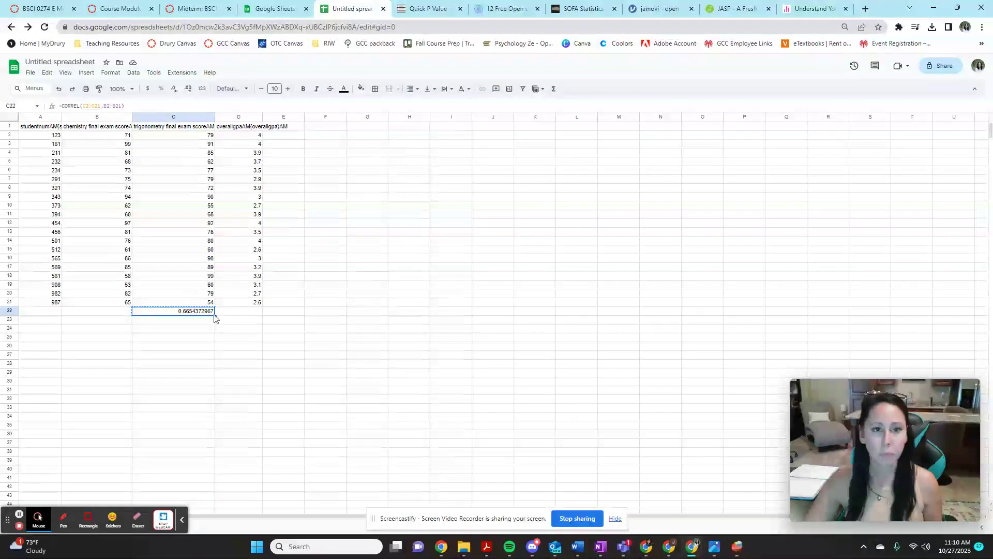
click(424, 11)
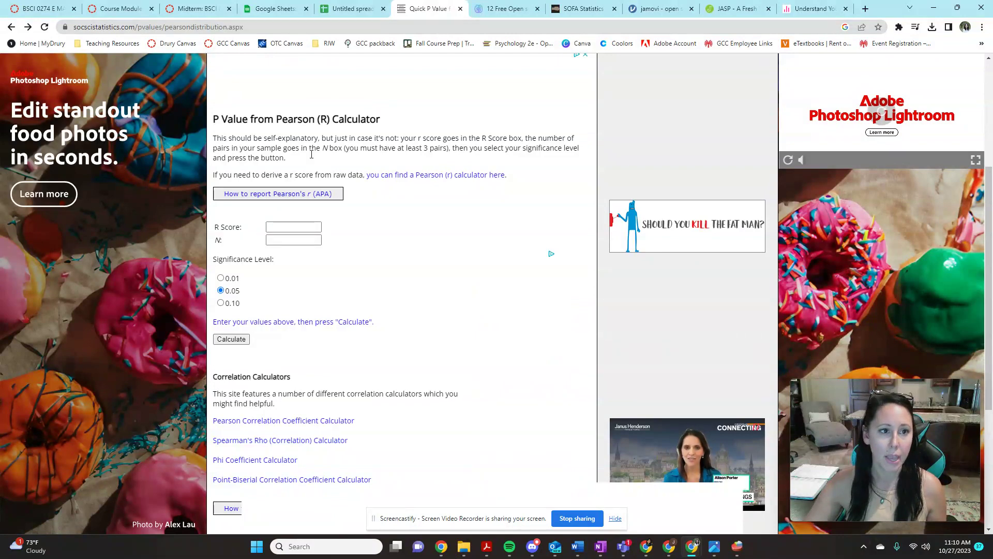
scroll(586, 155, up, 3)
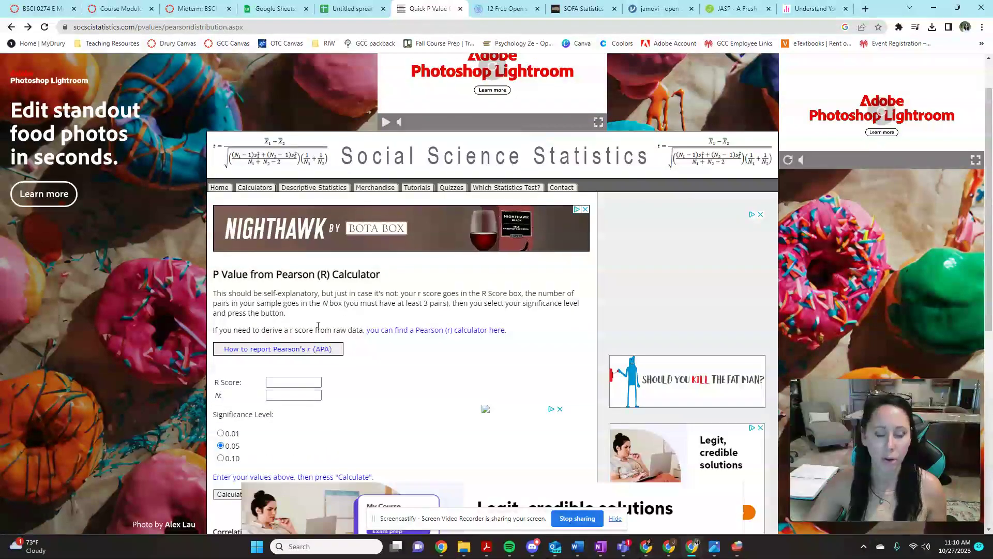
scroll(245, 75, down, 2)
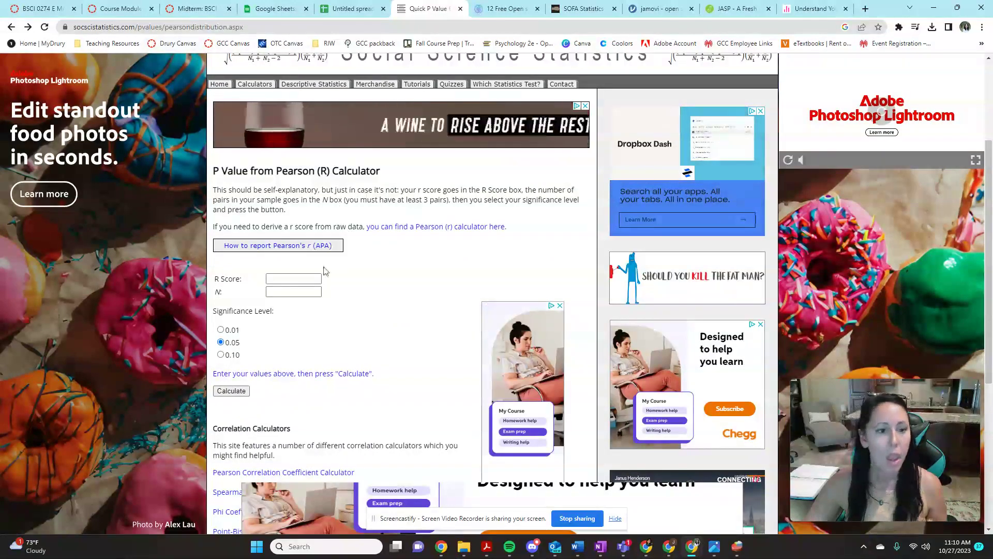
click(298, 280)
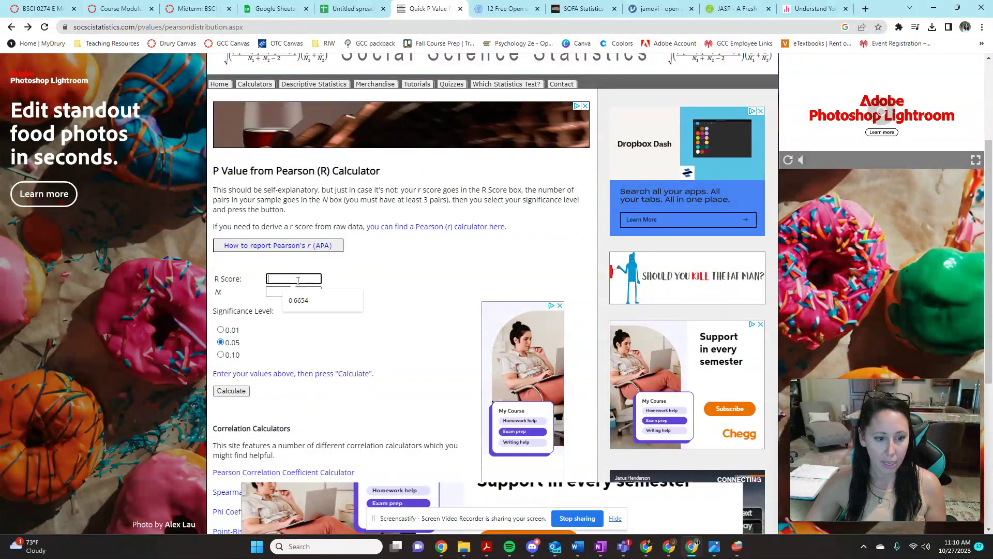
key(ctrl+v)
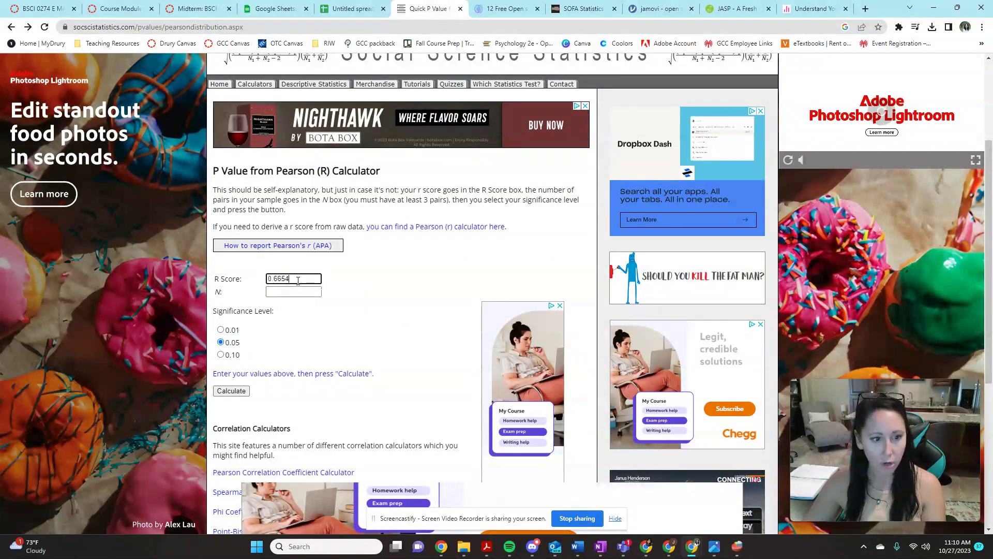
right_click(297, 281)
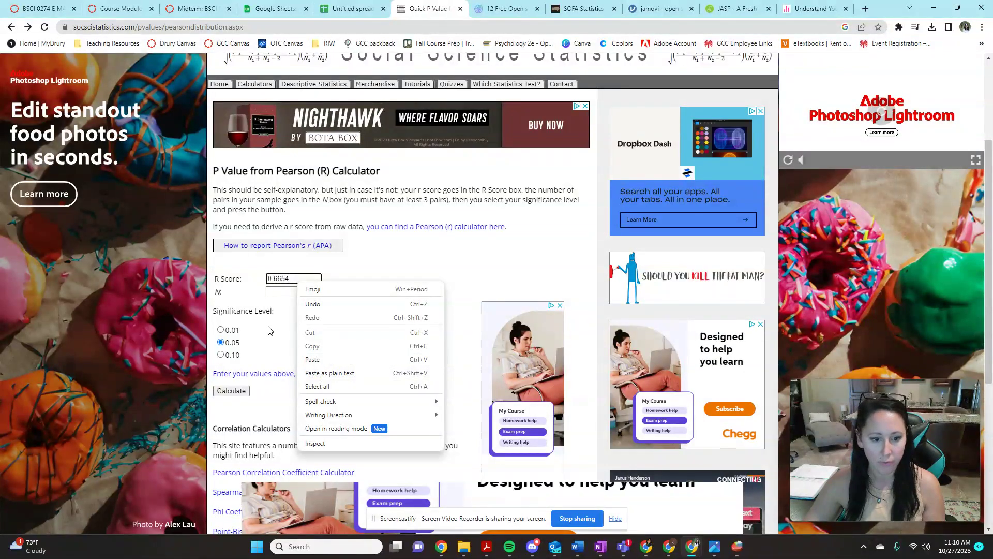
click(370, 266)
Step: Check the number of students in the spreadsheet, set N to 20 in the calculator and calculate the p-value
click(284, 291)
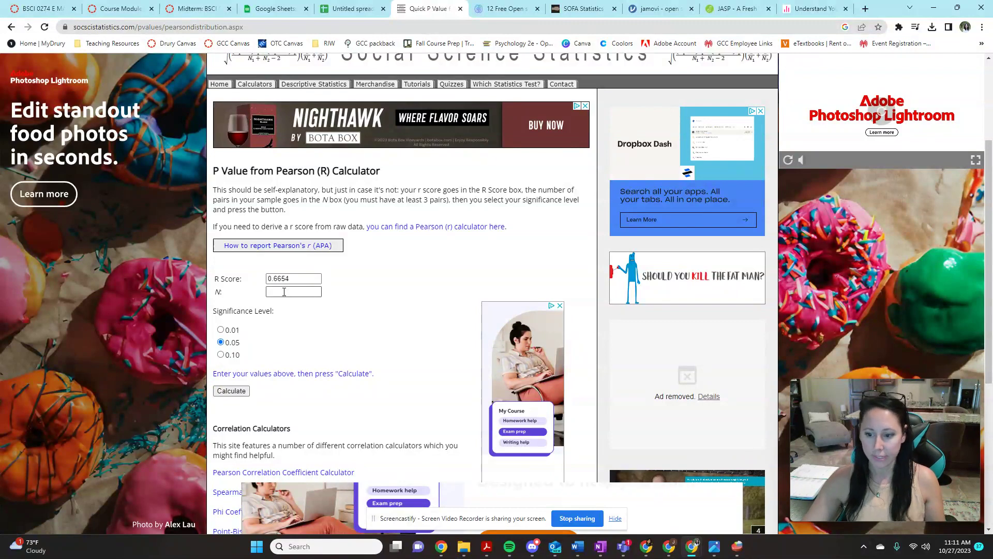
click(284, 292)
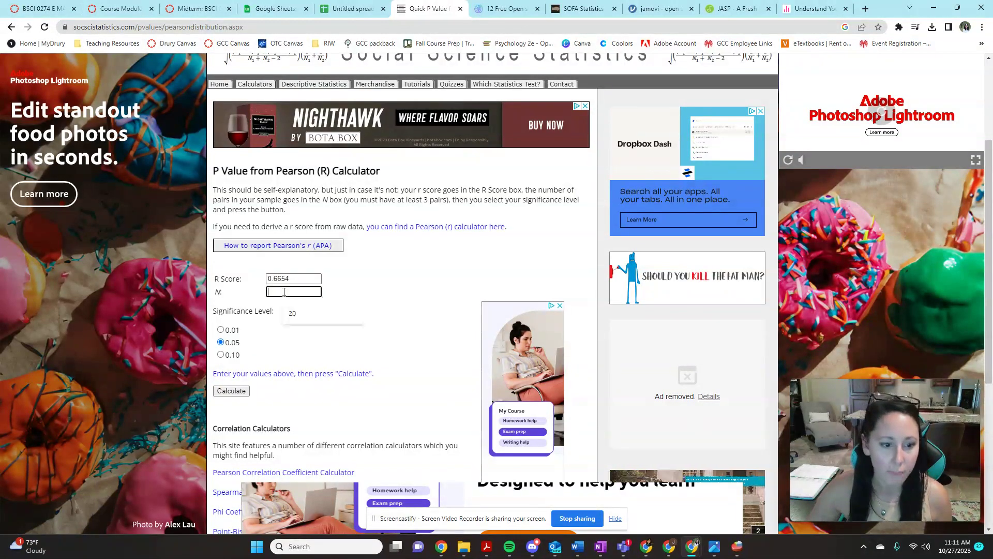
click(345, 7)
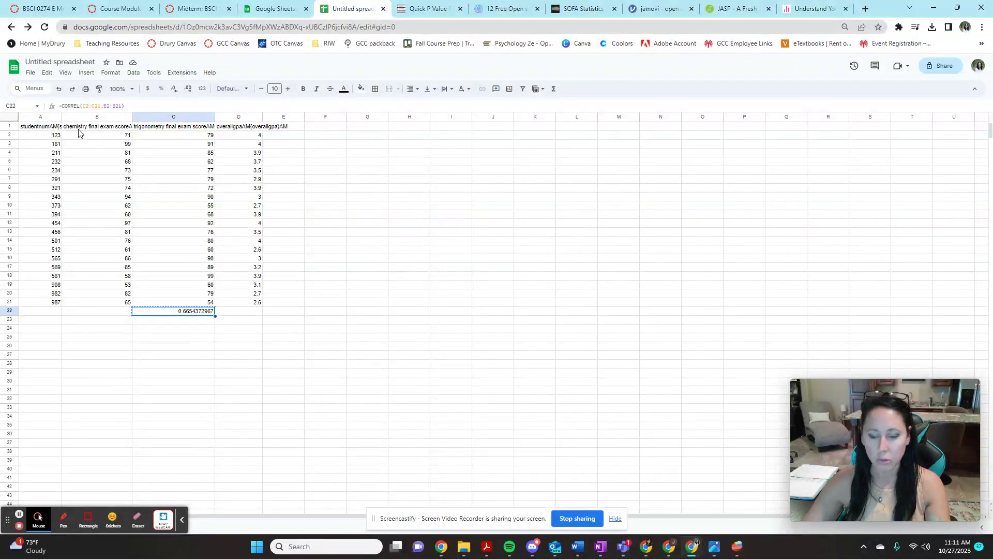
click(422, 8)
click(297, 293)
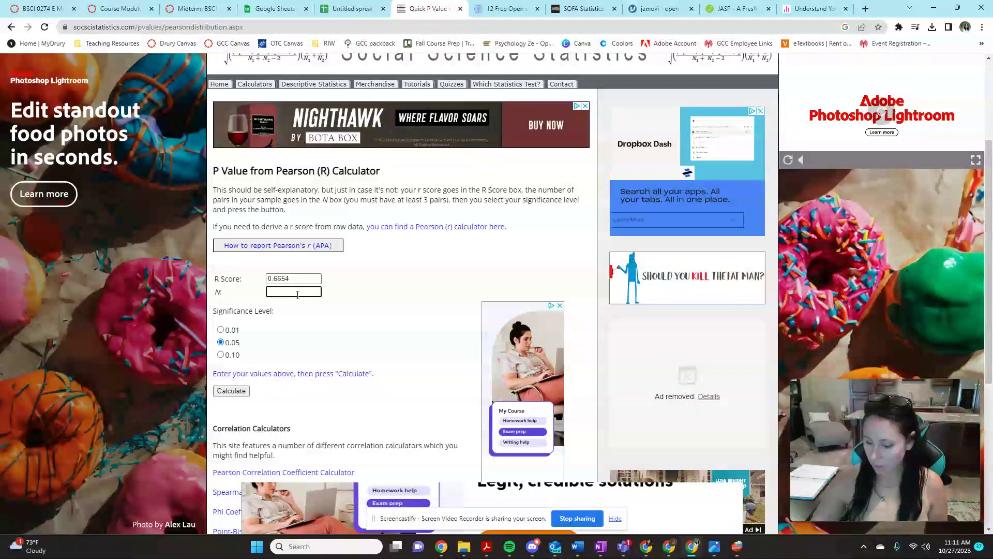
text(20)
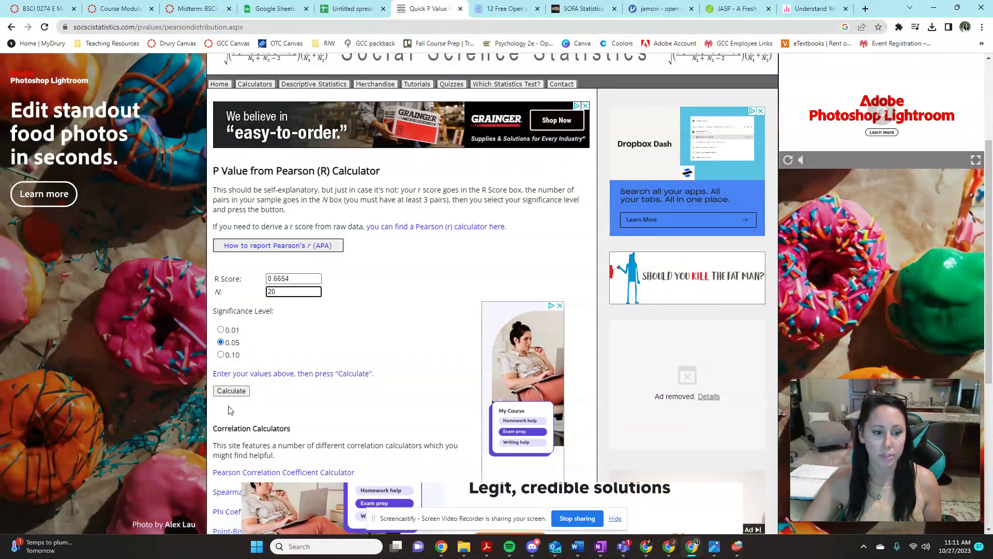
click(238, 391)
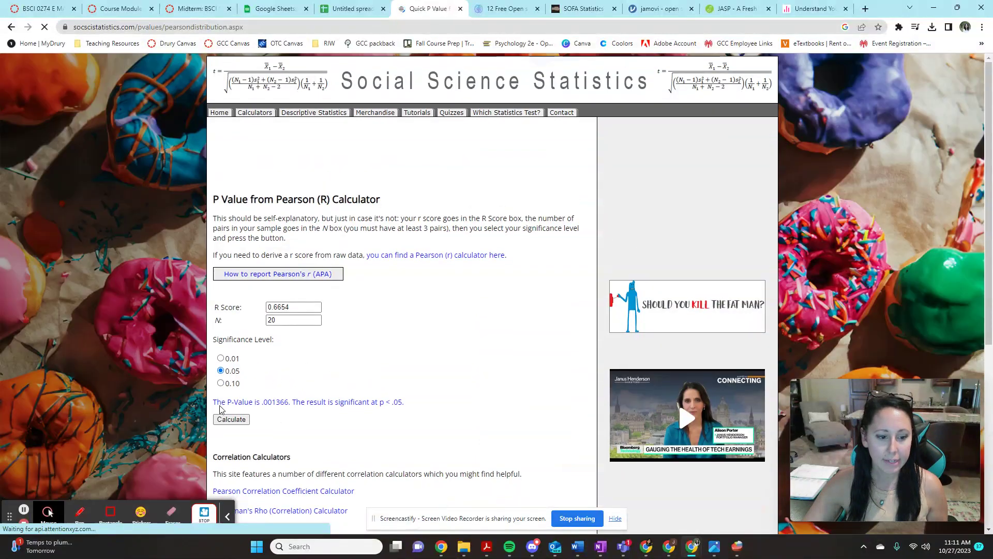
scroll(250, 457, down, 4)
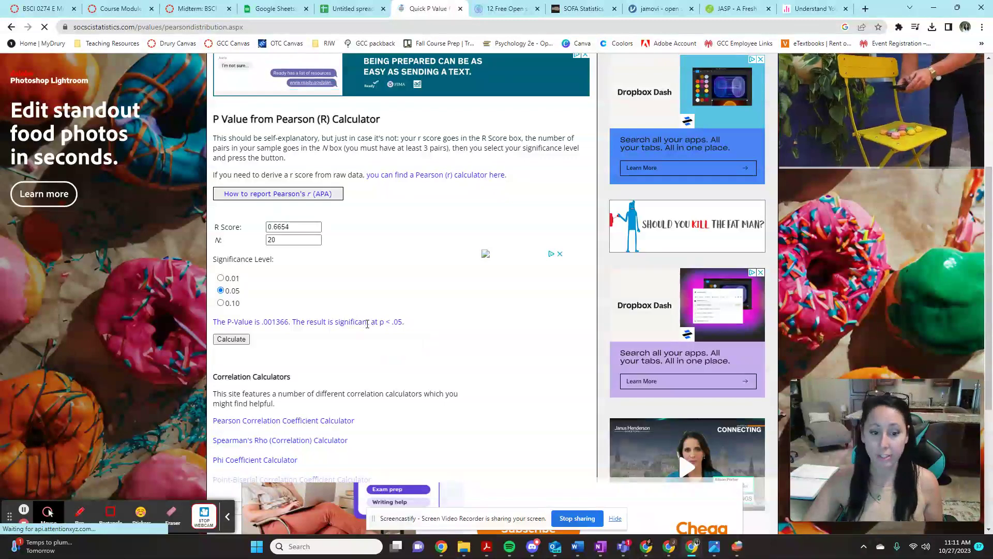
Step: Return to the spreadsheet and extend the CORREL formula from C22 into D22 to correlate overall GPA with trigonometry scores
click(349, 9)
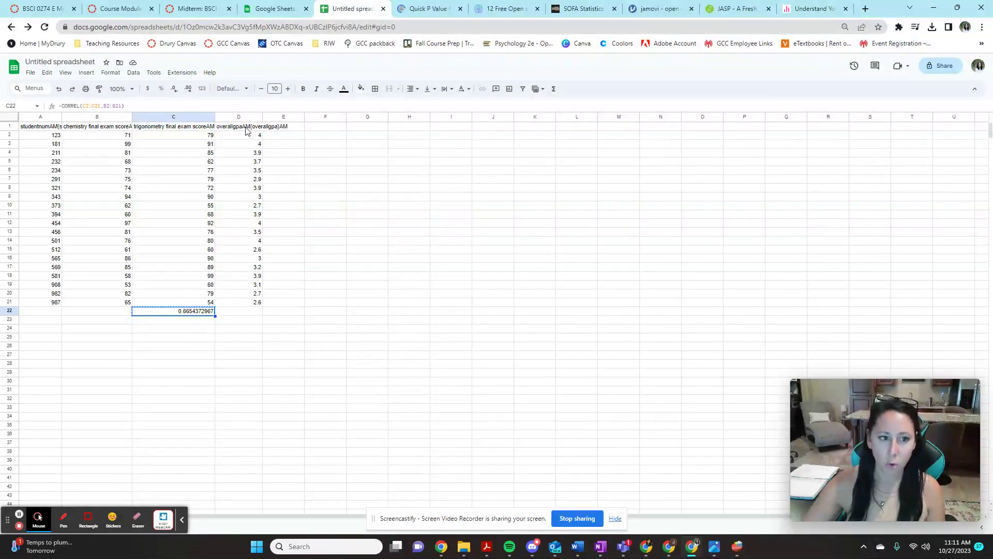
click(215, 317)
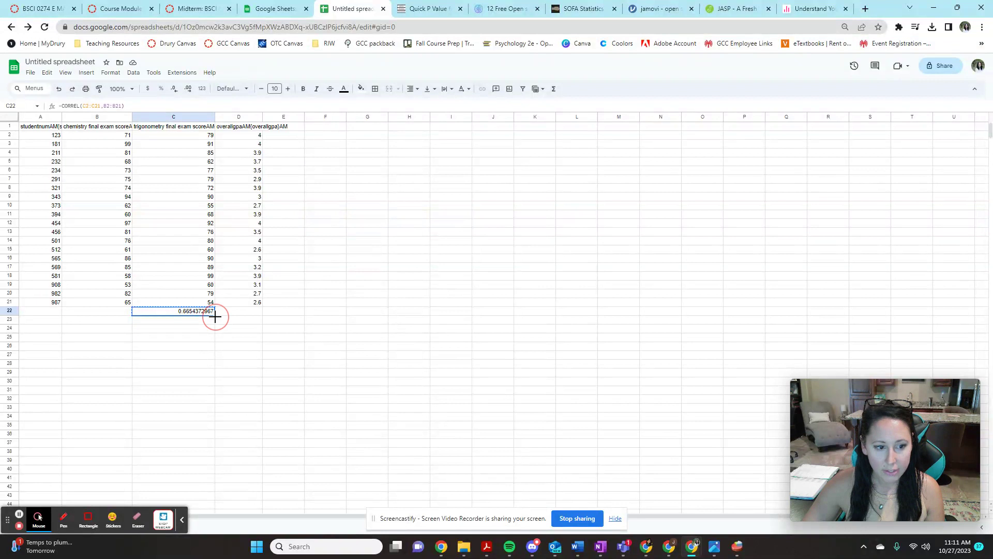
drag(215, 317, 239, 318)
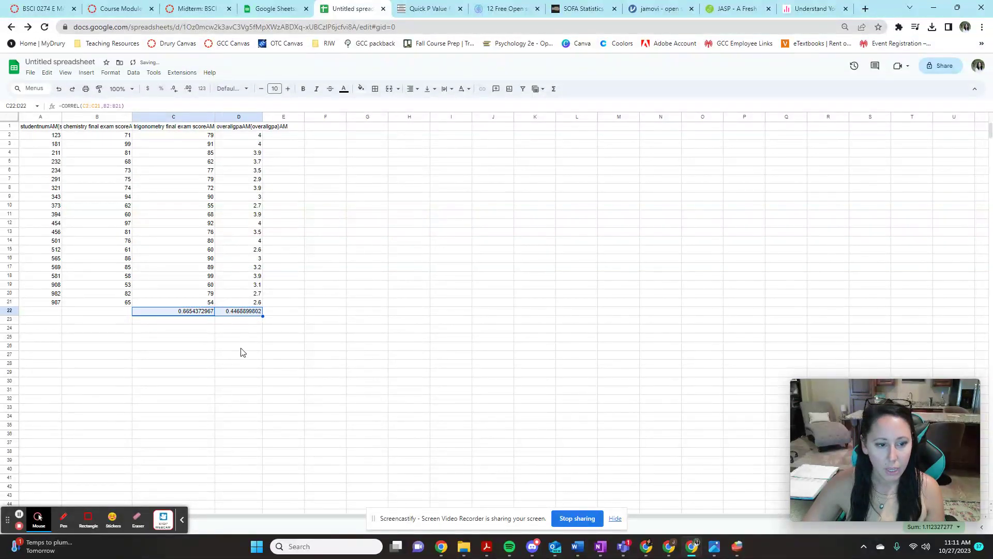
click(243, 352)
click(244, 312)
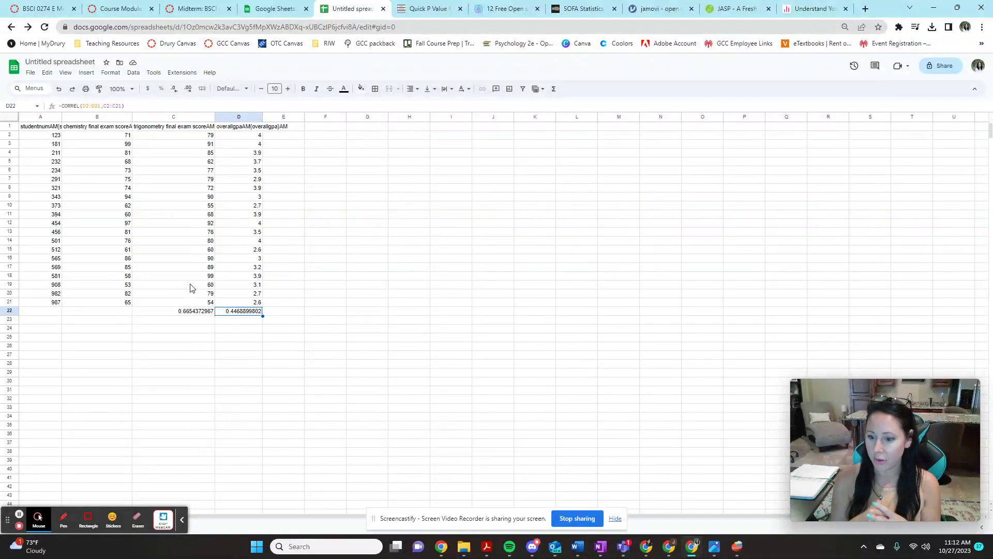
Step: Copy the GPA correlation from D22 and replace the R Score in the Pearson p-value calculator with it as 0.4468
click(238, 312)
right_click(238, 313)
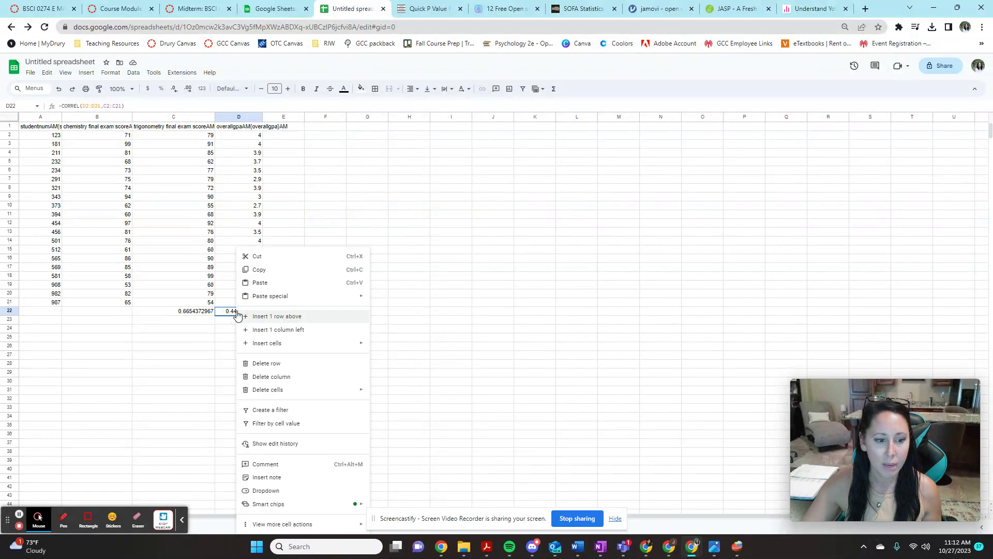
click(279, 271)
click(424, 8)
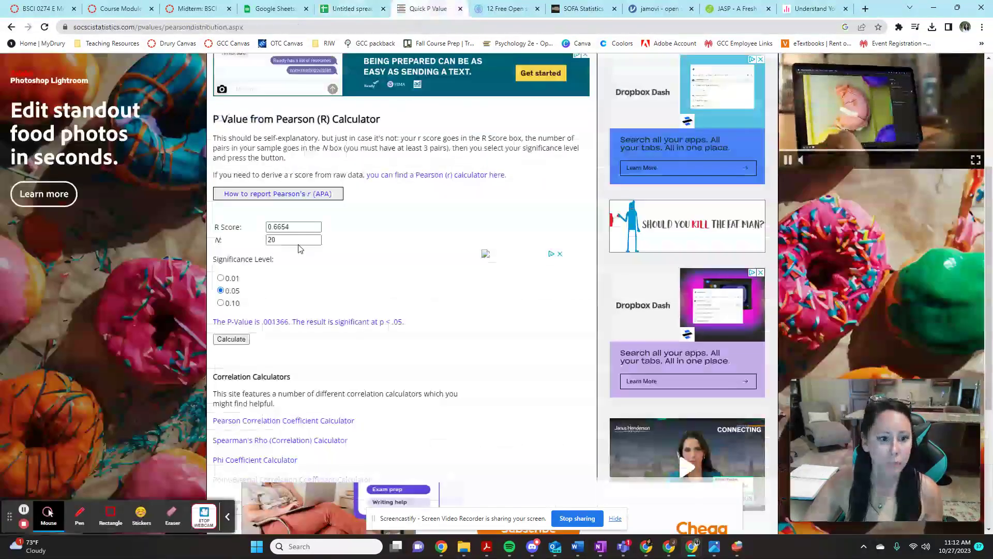
click(225, 226)
key(BackSpace)
right_click(289, 228)
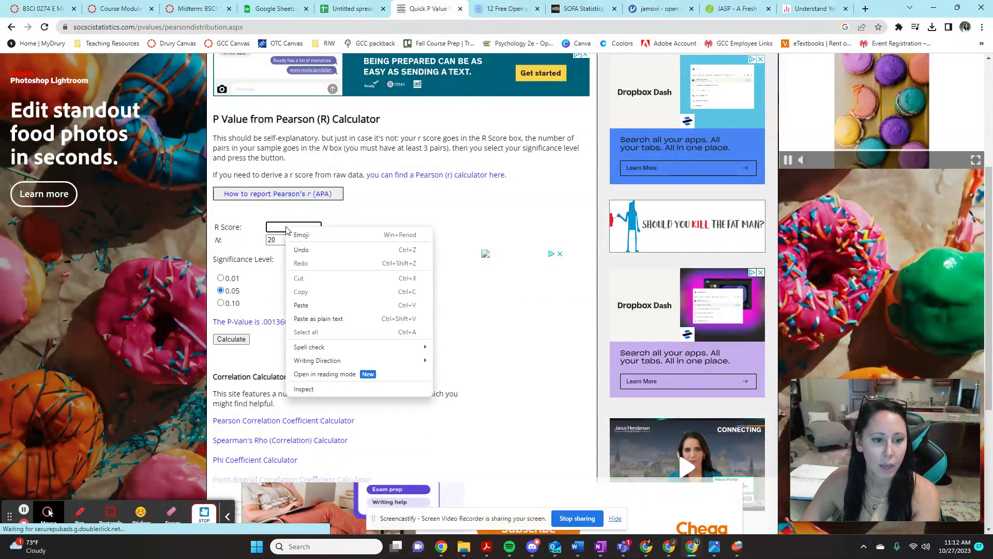
click(300, 305)
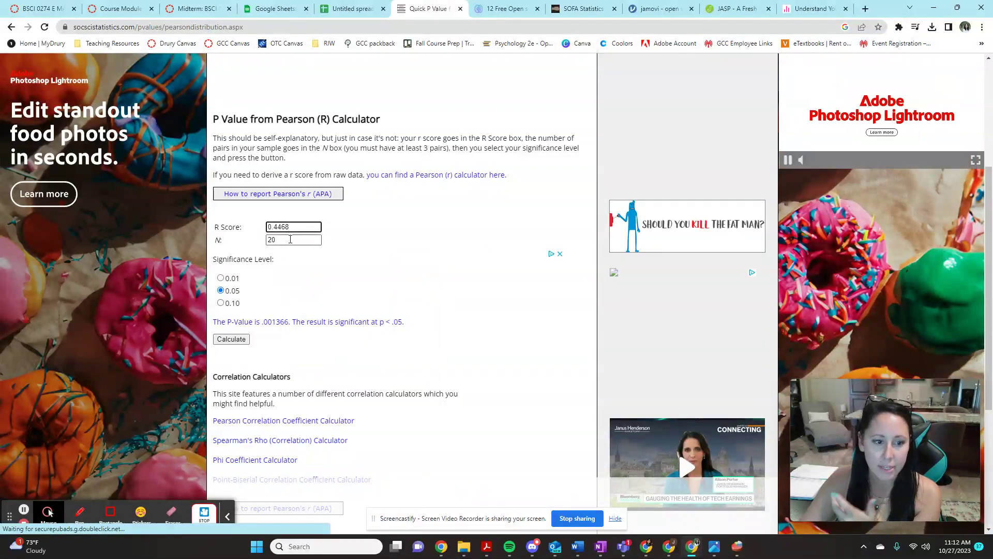
Step: Calculate the p-value for the GPA and trigonometry correlation, and return to the spreadsheet
click(224, 341)
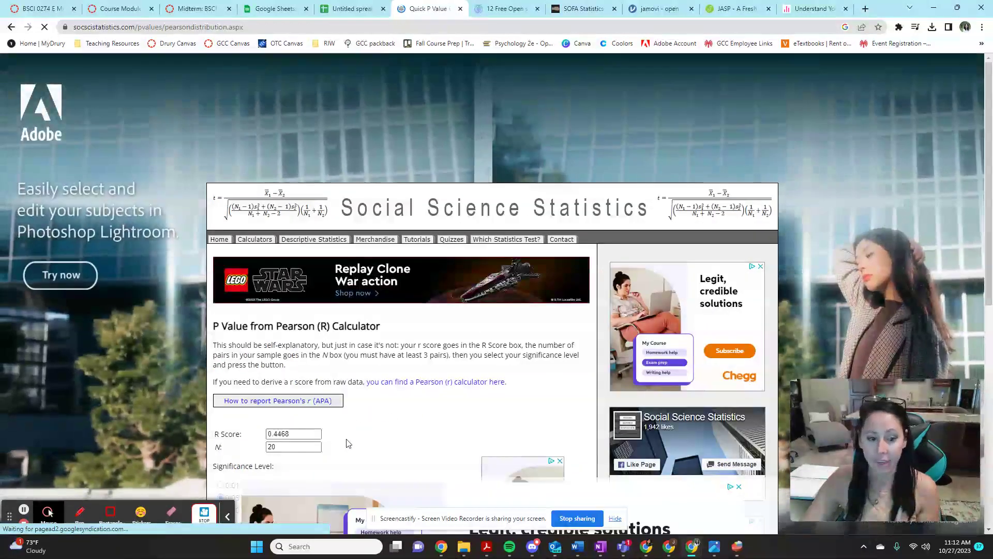
scroll(362, 437, down, 2)
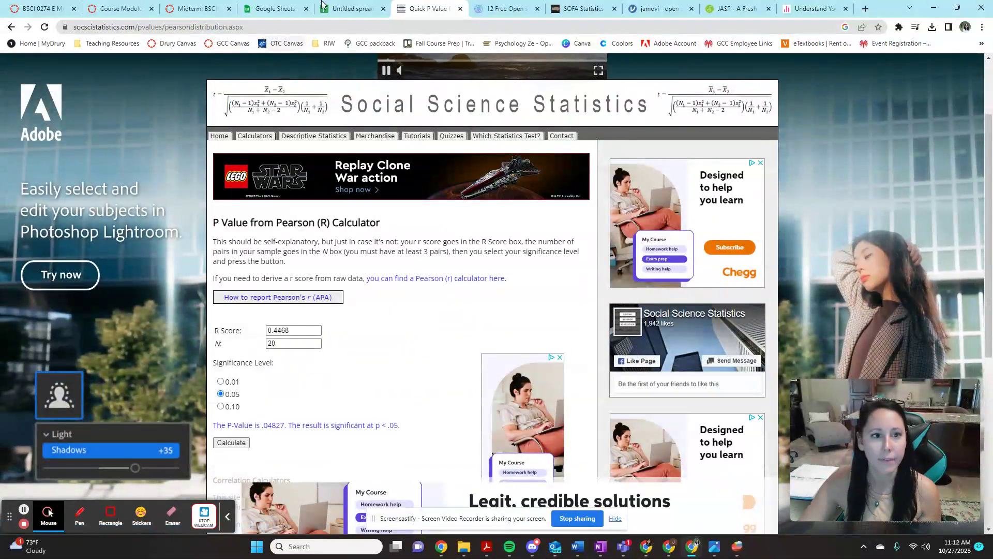
click(352, 8)
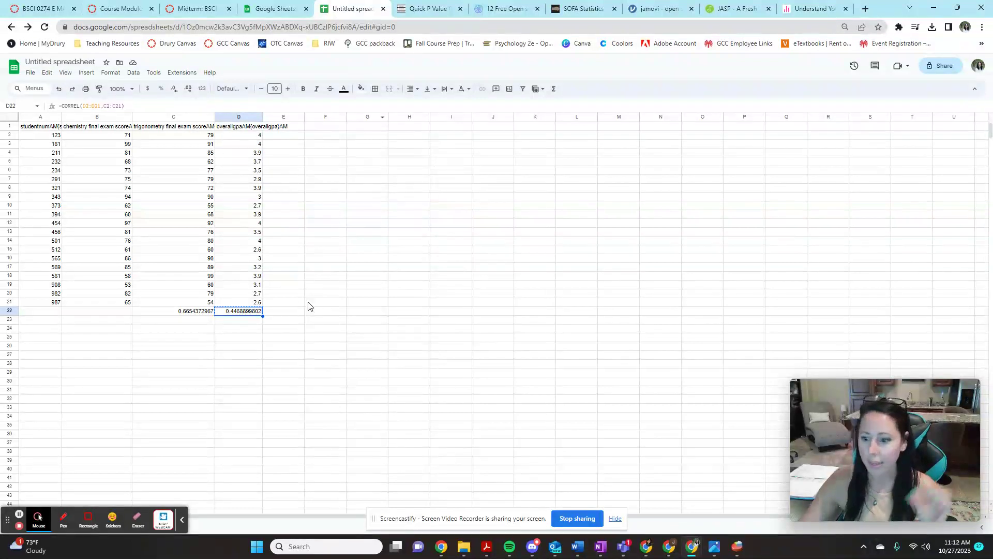